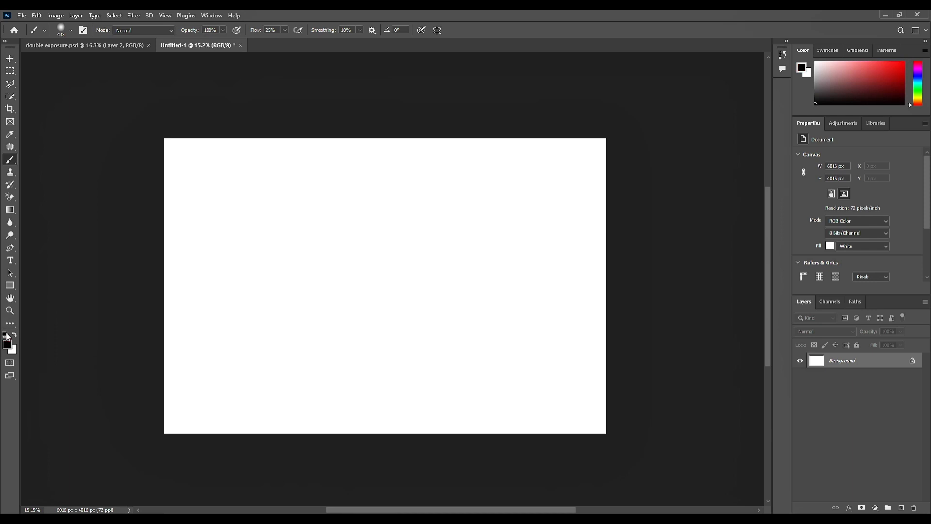
Place the man's side-profile portrait from the EXPO folder into the document as an embedded image
click(19, 17)
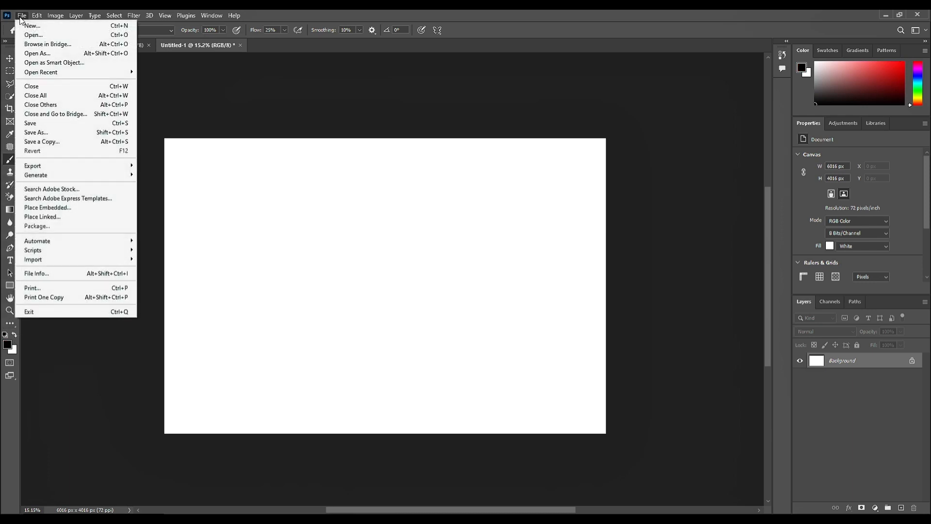
click(49, 209)
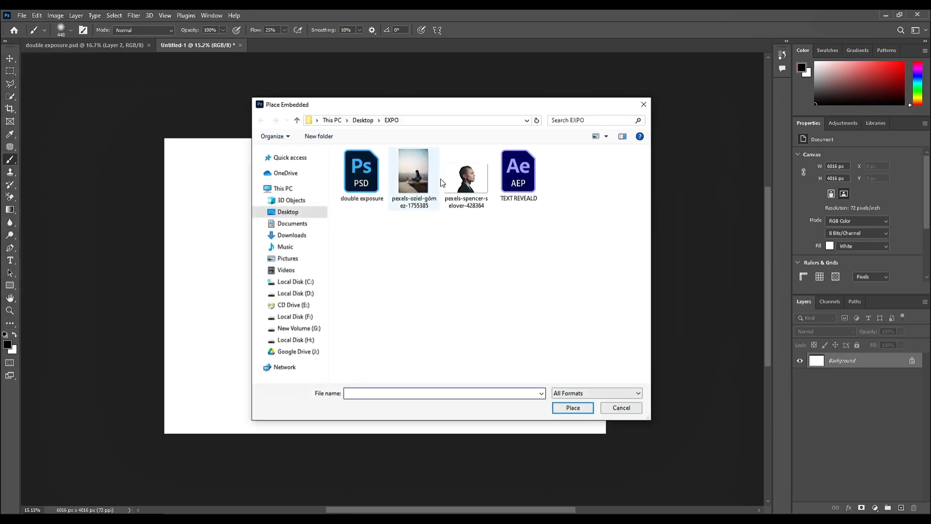
click(518, 174)
click(470, 177)
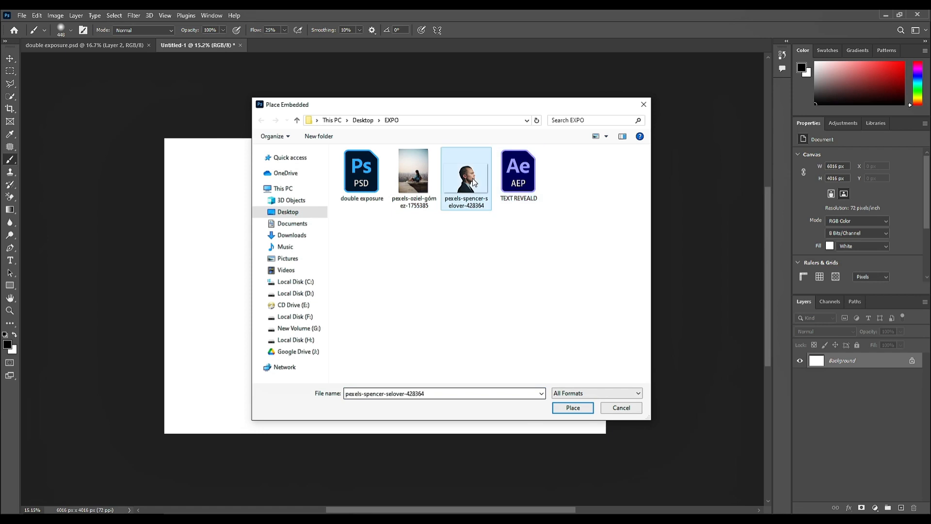
click(575, 407)
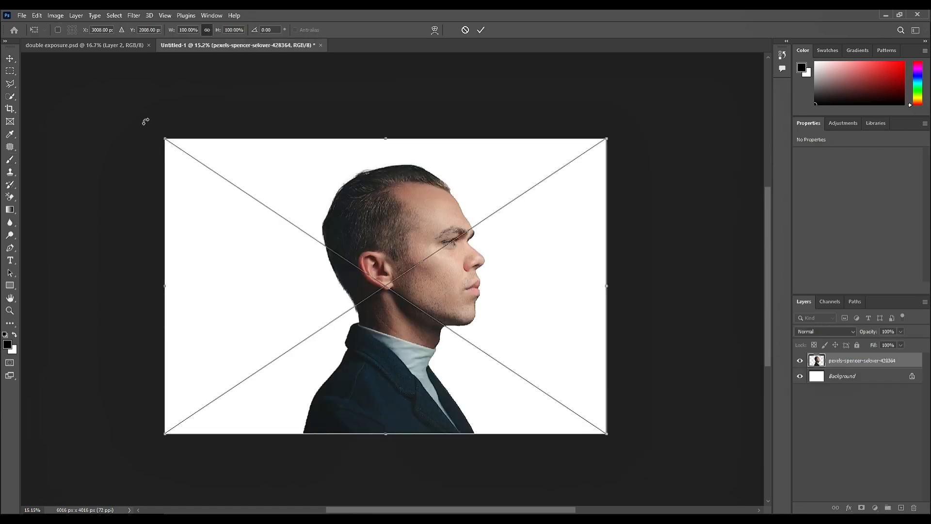
Enlarge the placed portrait to about 118% and reposition it so the whole head sits on the canvas with the shoulders cropped
drag(155, 134, 83, 82)
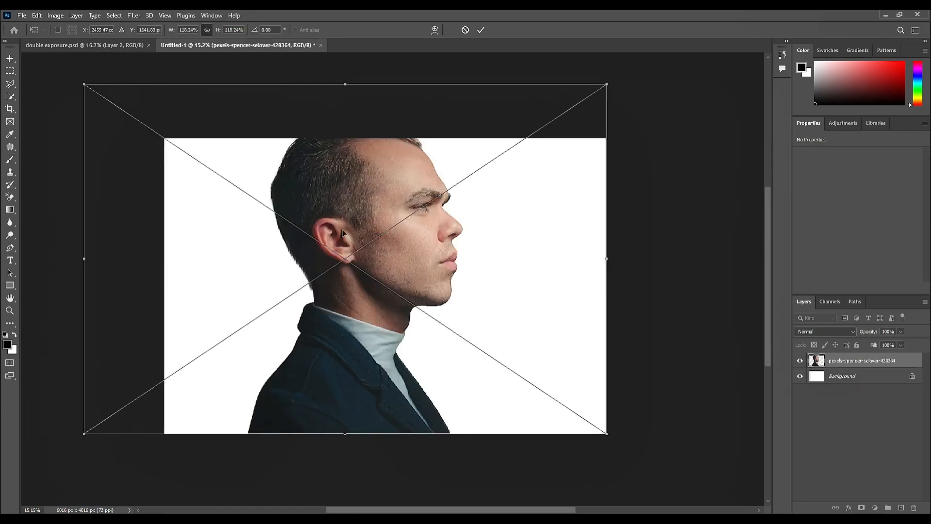
drag(345, 232, 366, 298)
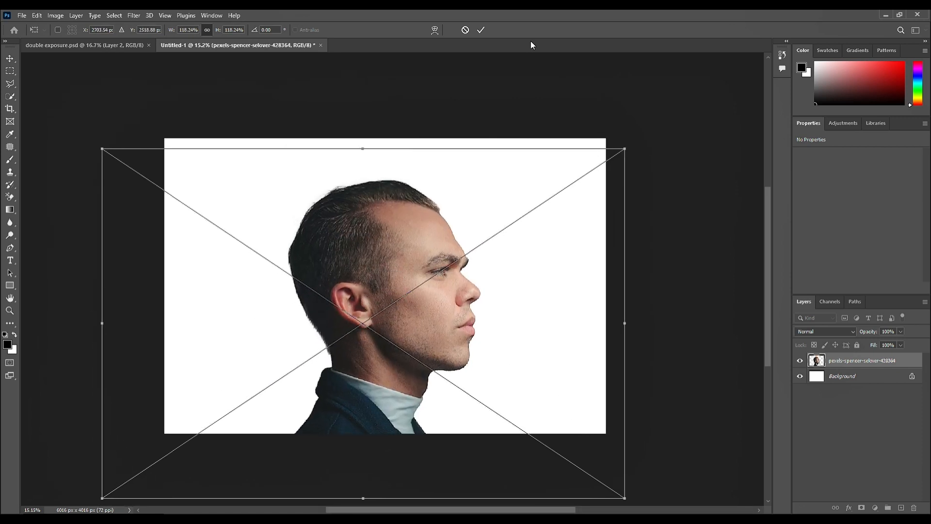
click(481, 31)
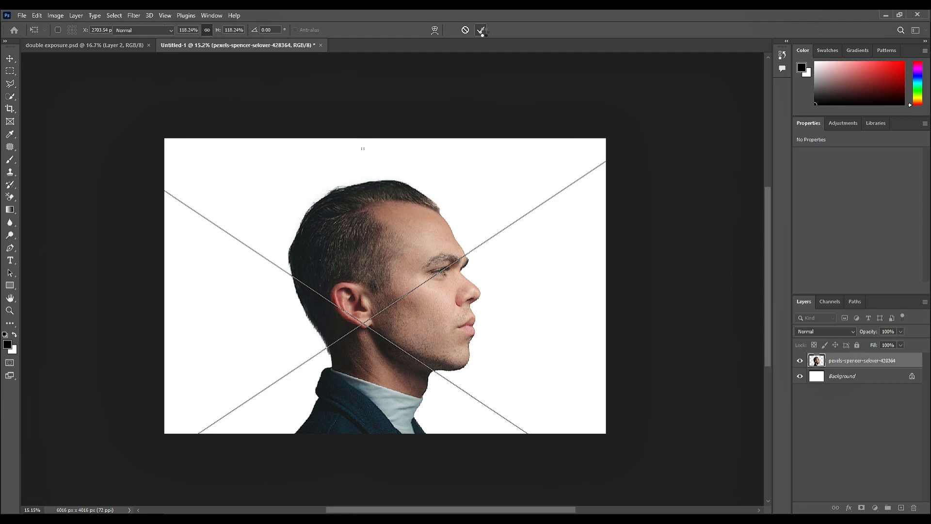
key(b)
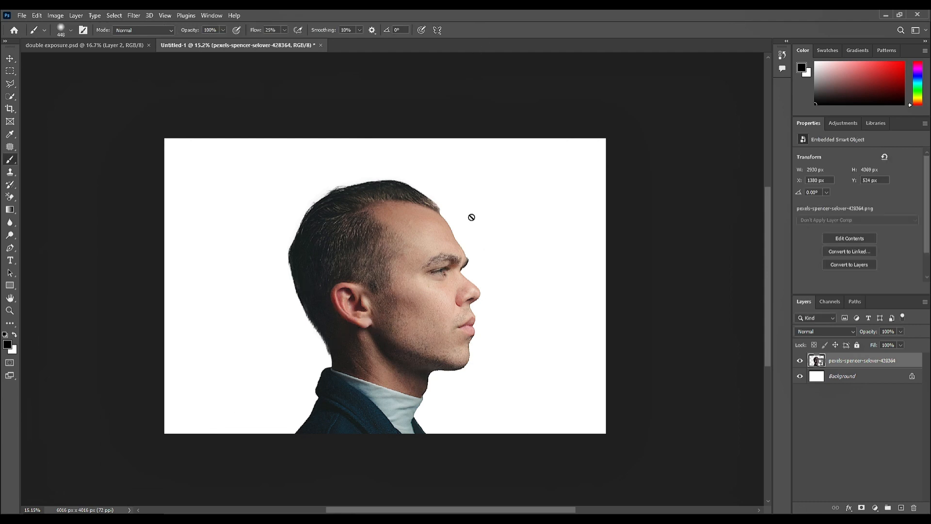
Place the photo of the woman sitting on a ledge as an embedded image and flip it horizontally
click(22, 16)
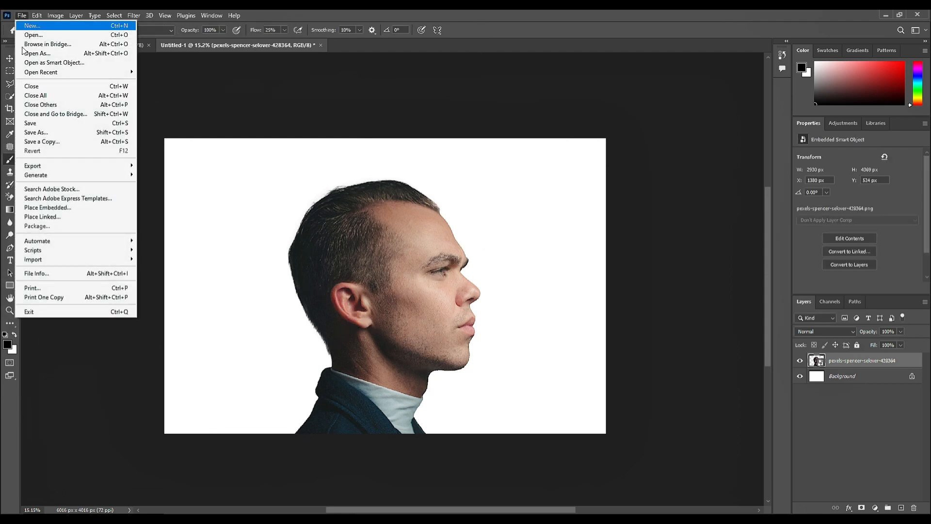
click(39, 208)
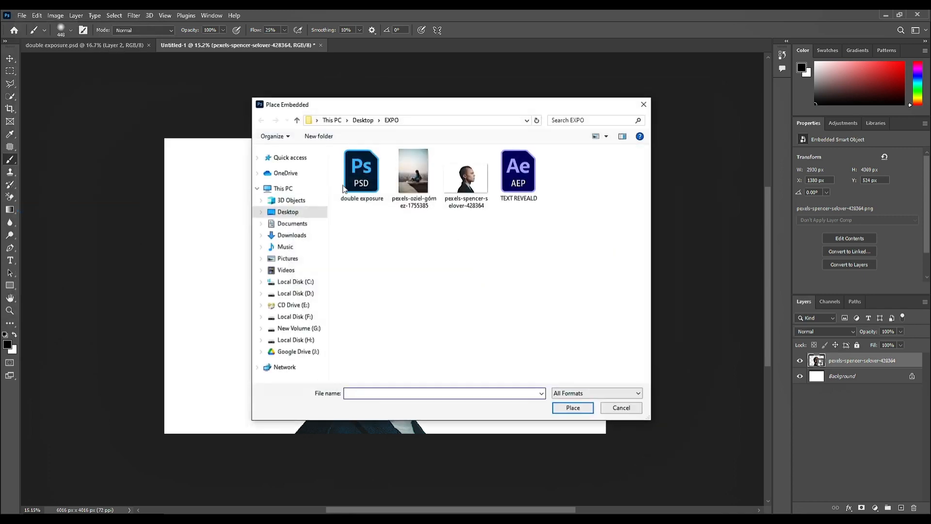
click(421, 175)
click(572, 407)
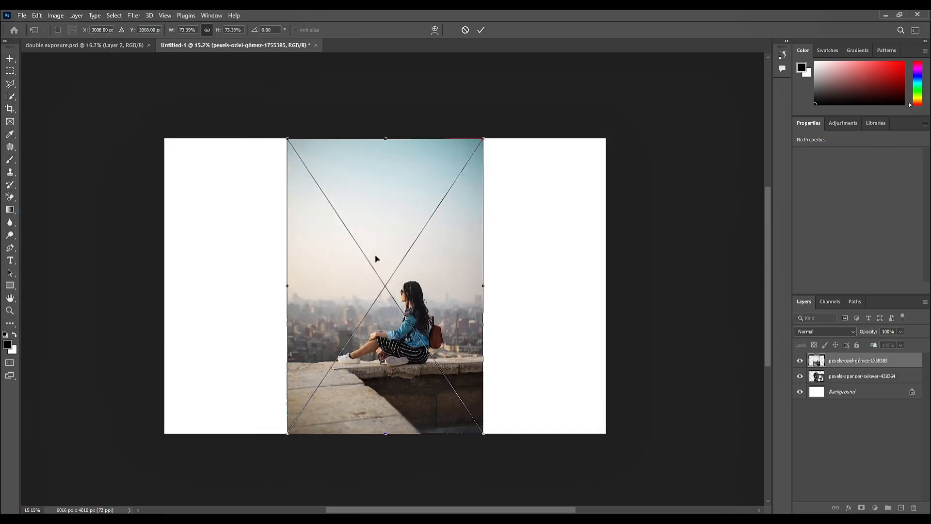
right_click(375, 254)
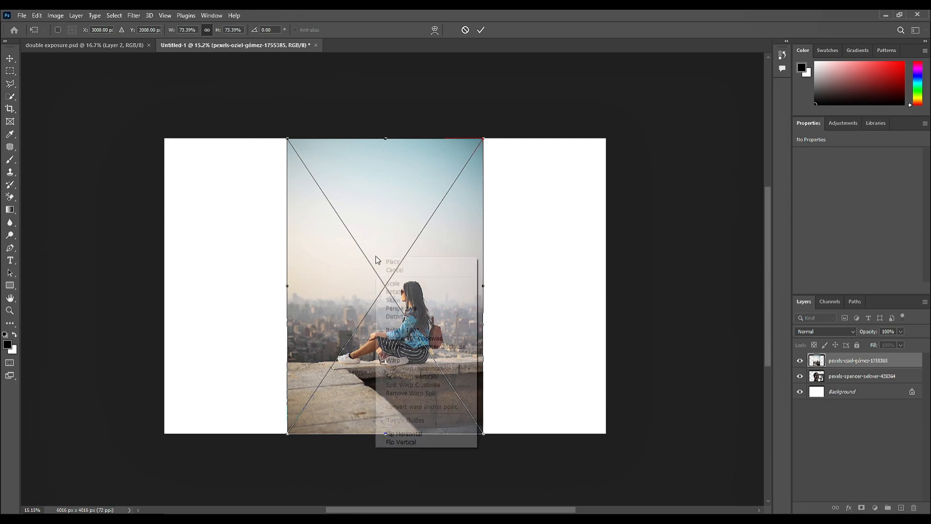
click(406, 434)
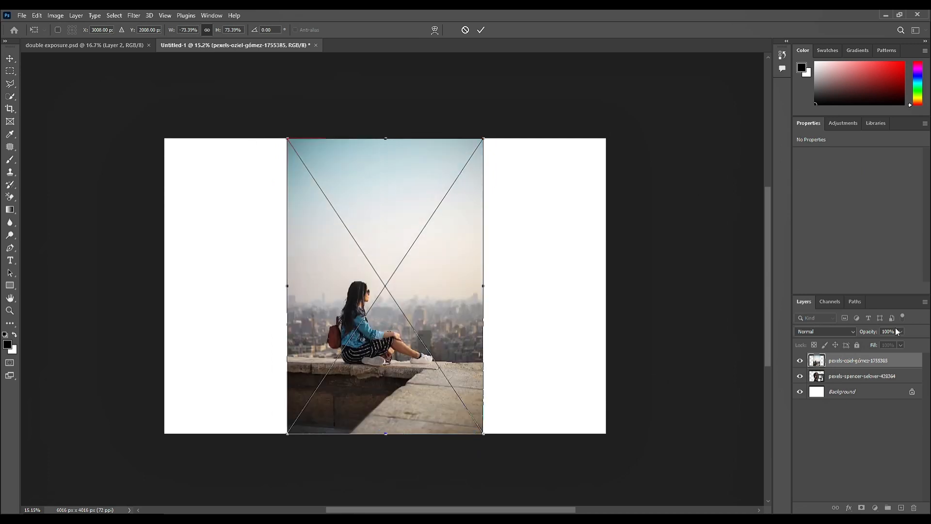
Lower the woman photo's opacity to 74% and fit it over the man's head, scaled to about 90%
click(901, 332)
drag(893, 343, 889, 343)
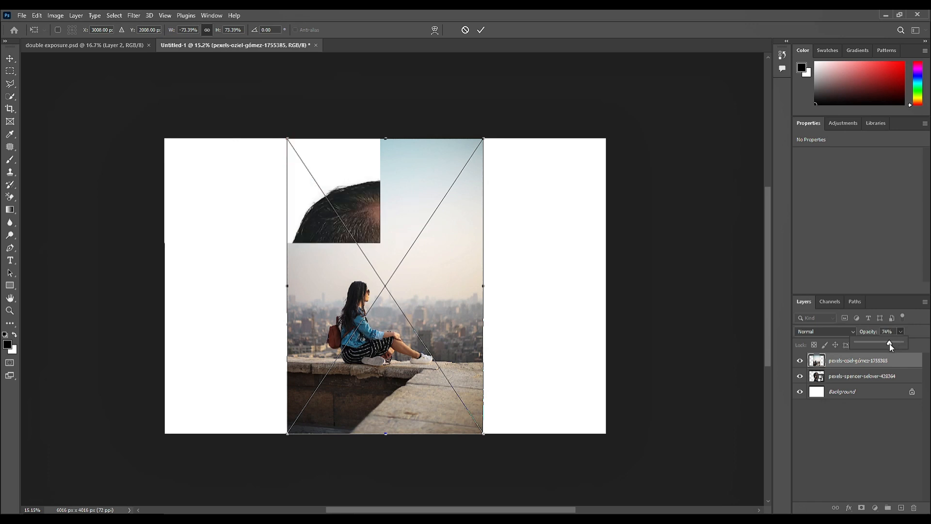
drag(381, 330, 382, 281)
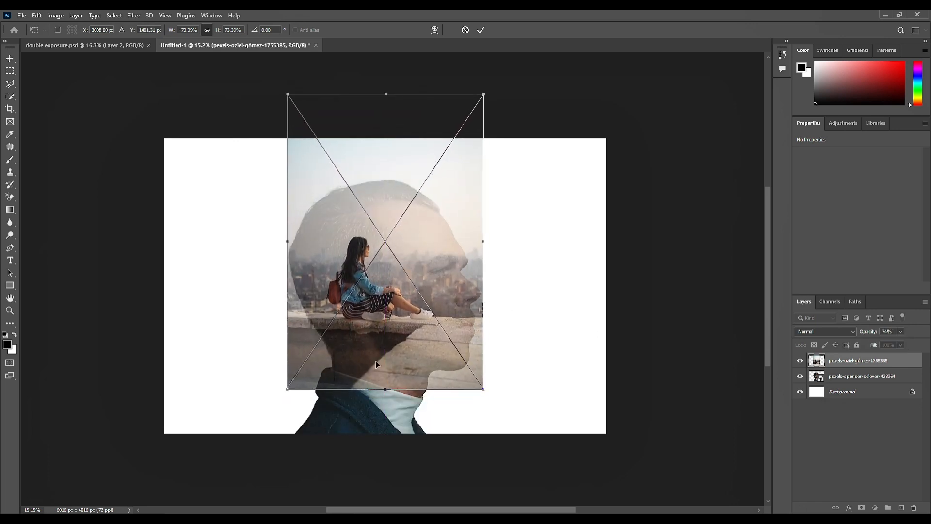
drag(385, 389, 380, 346)
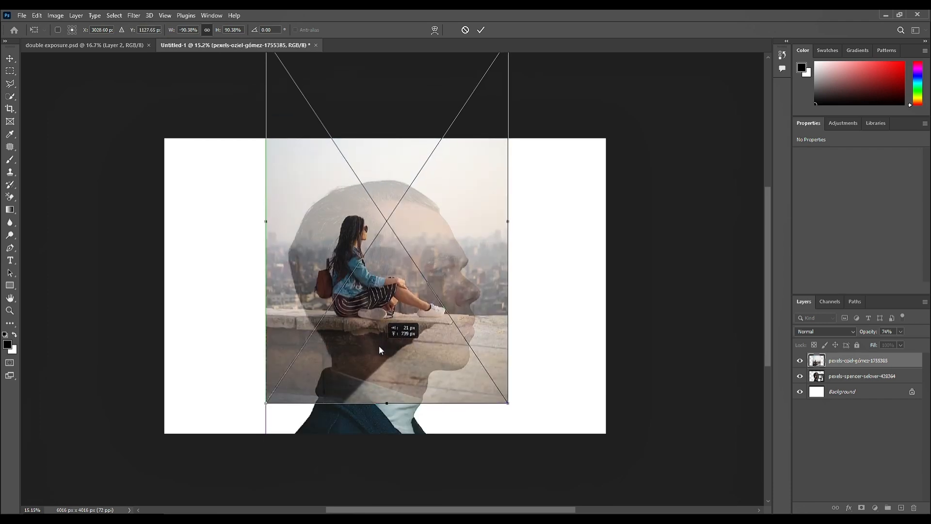
drag(379, 345, 379, 345)
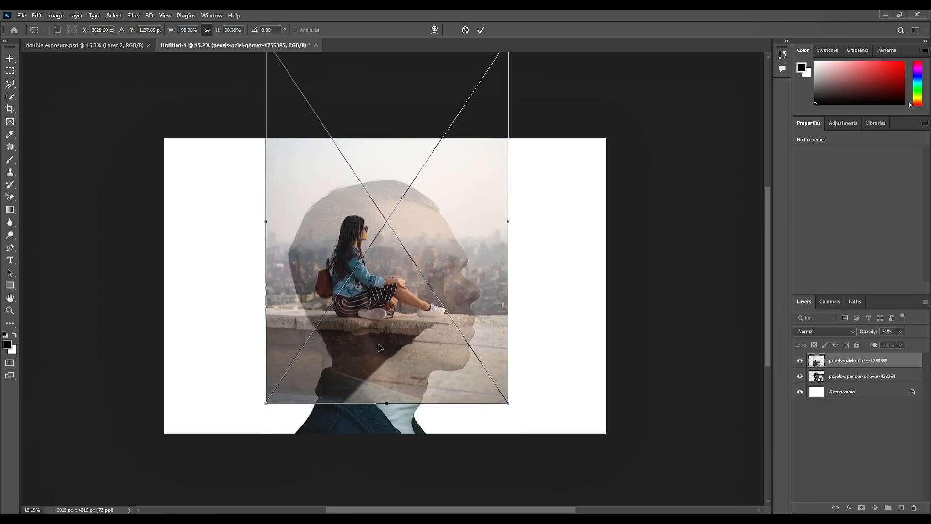
click(482, 29)
key(b)
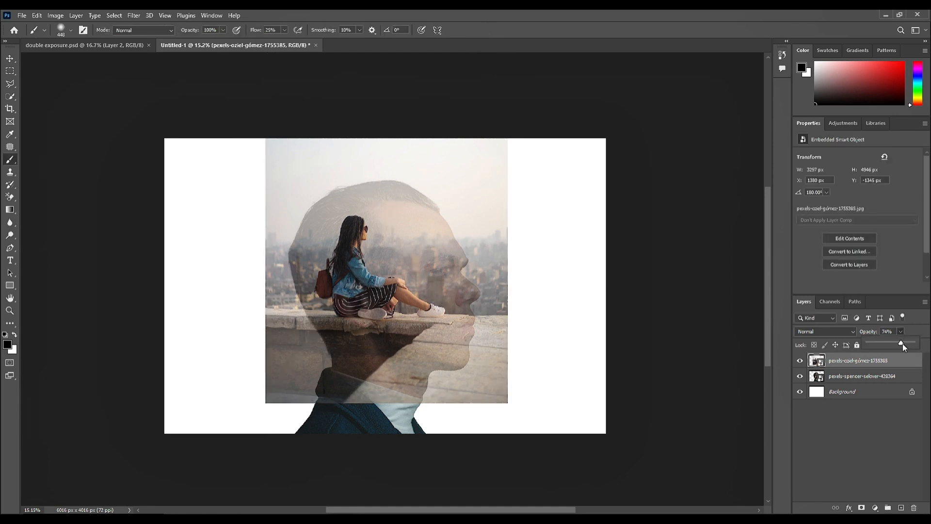
Restore the woman photo's opacity to 100% and clip it to the portrait layer below
drag(904, 344, 918, 344)
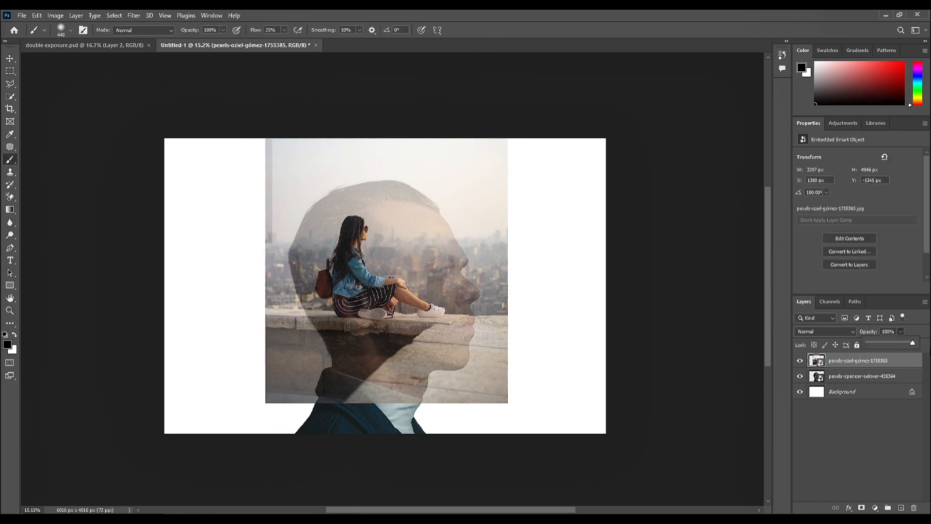
right_click(842, 361)
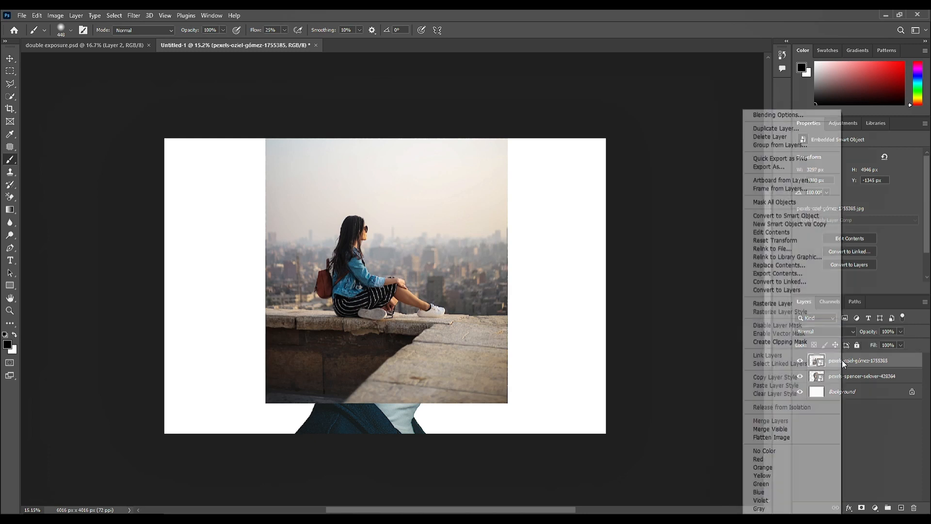
click(784, 342)
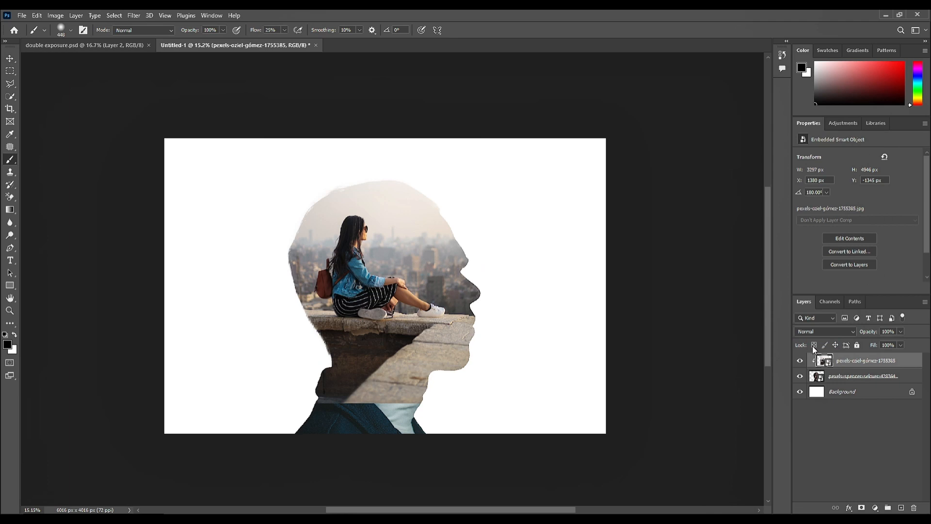
Set the clipped woman photo's blend mode to Screen and add a layer mask to it
click(825, 331)
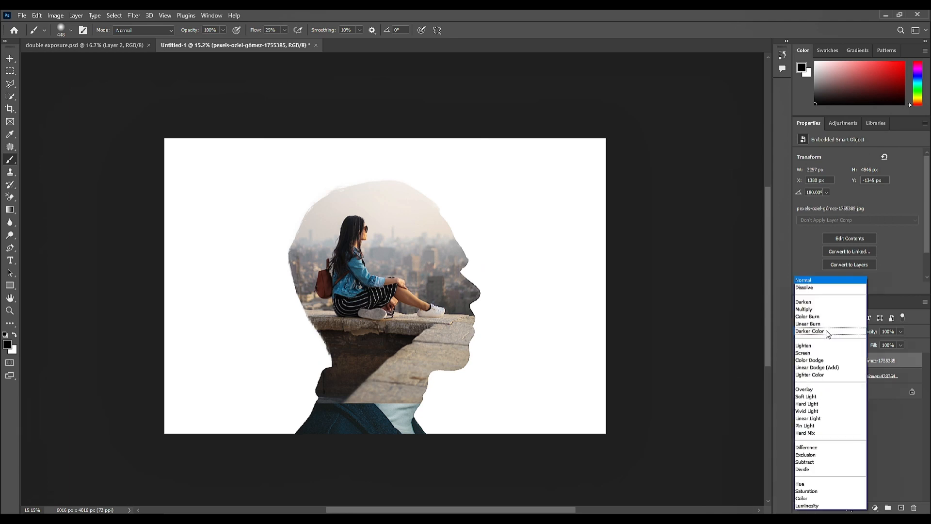
click(819, 353)
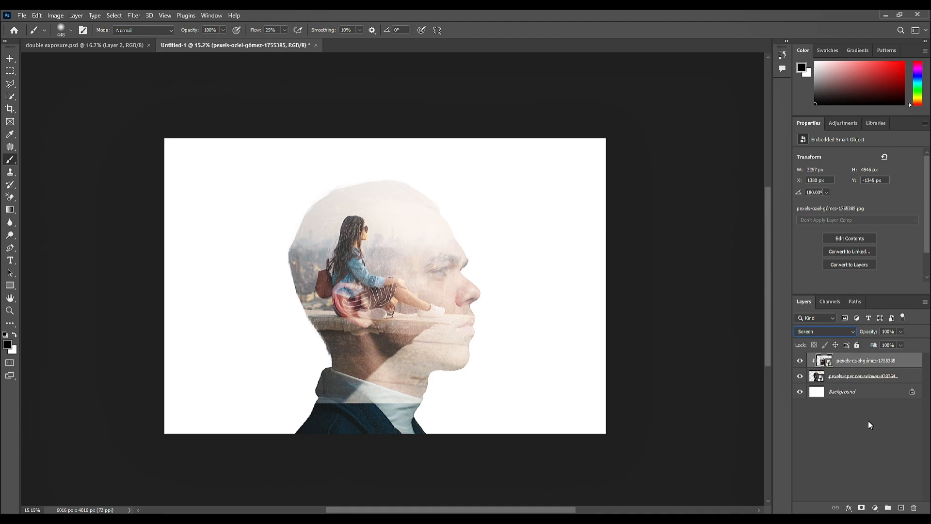
click(861, 507)
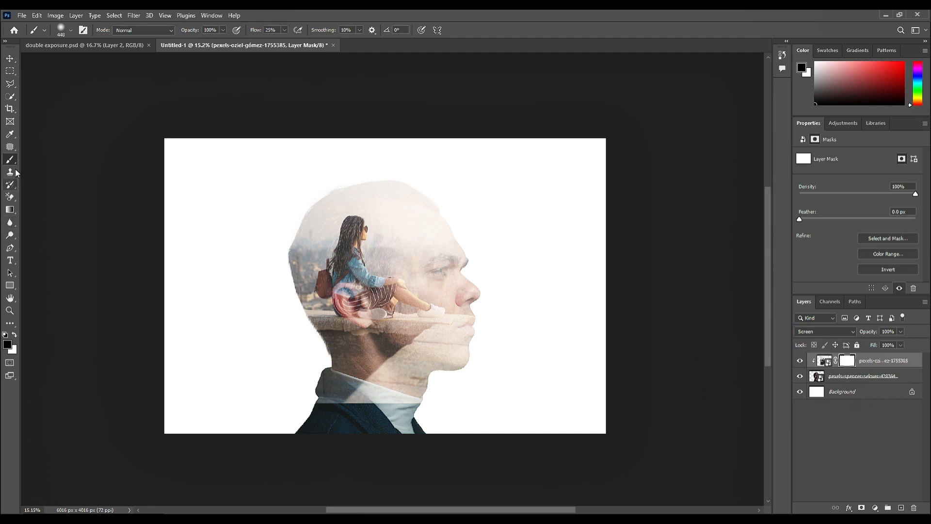
Paint black on the mask with a slightly larger soft brush to reveal the man's face, clothing and outer head edge
click(71, 31)
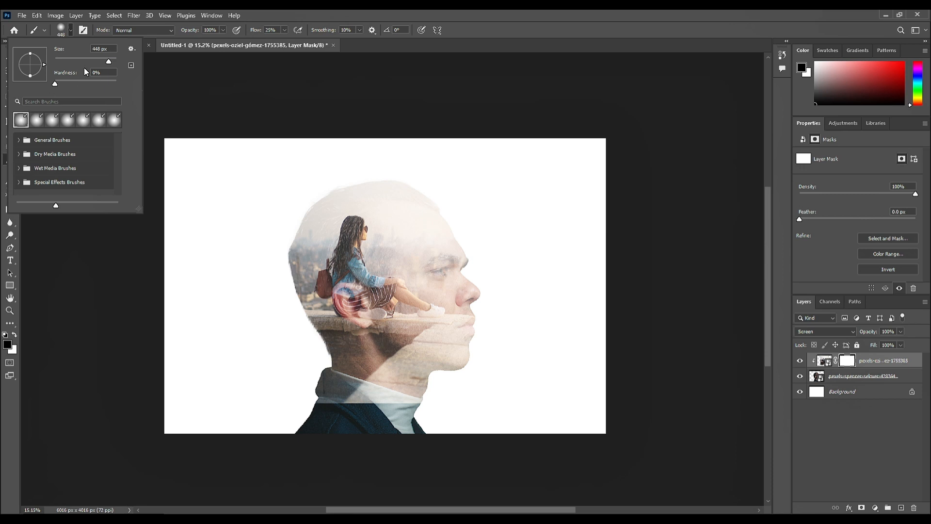
drag(106, 62, 112, 61)
click(275, 30)
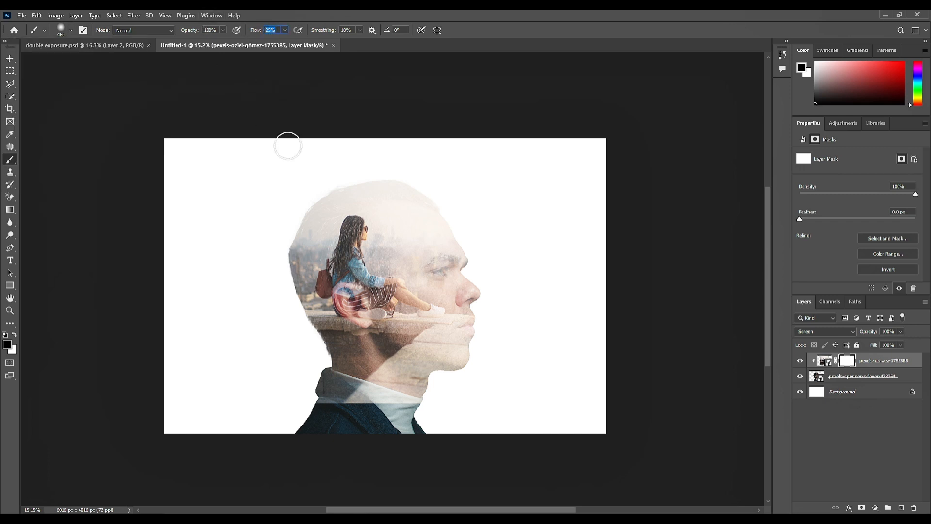
mouse_move(309, 397)
mouse_down()
mouse_move(428, 403)
mouse_move(298, 402)
mouse_move(419, 403)
mouse_move(297, 412)
mouse_up()
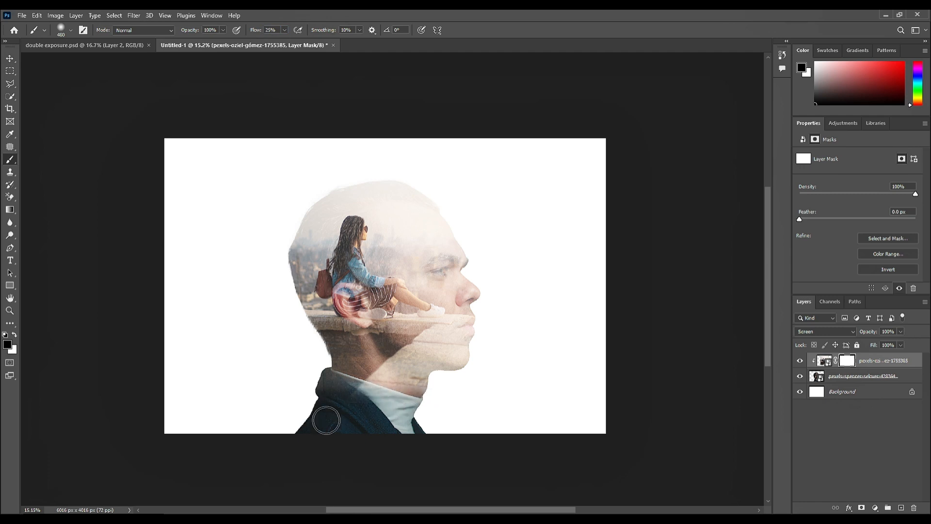
mouse_move(441, 268)
mouse_down()
mouse_move(443, 259)
mouse_move(453, 267)
mouse_move(424, 206)
mouse_move(441, 264)
mouse_up()
mouse_move(464, 345)
mouse_down()
mouse_move(444, 373)
mouse_move(464, 319)
mouse_move(421, 378)
mouse_move(465, 321)
mouse_move(442, 223)
mouse_move(473, 290)
mouse_move(437, 229)
mouse_move(466, 357)
mouse_move(440, 378)
mouse_move(425, 411)
mouse_move(384, 438)
mouse_up()
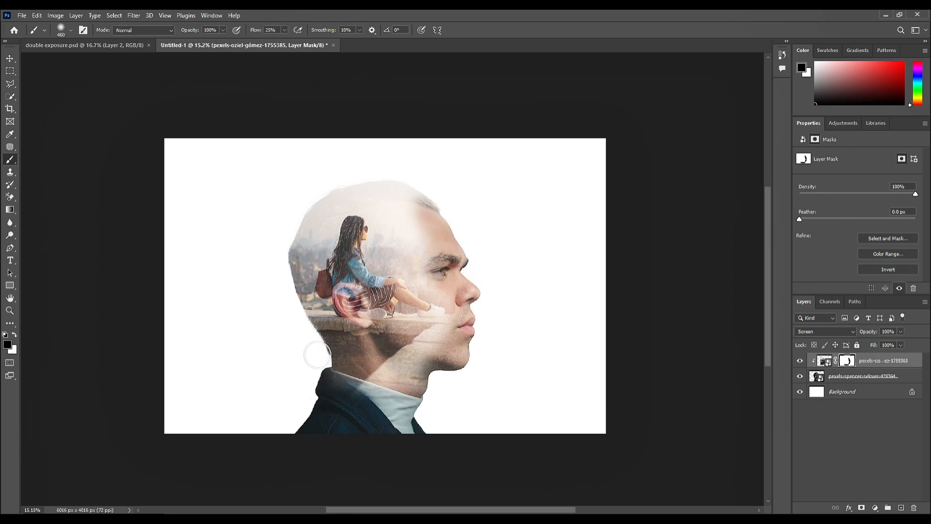
mouse_move(289, 263)
mouse_down()
mouse_move(287, 228)
mouse_move(303, 197)
mouse_move(329, 180)
mouse_move(393, 172)
mouse_move(465, 212)
mouse_up()
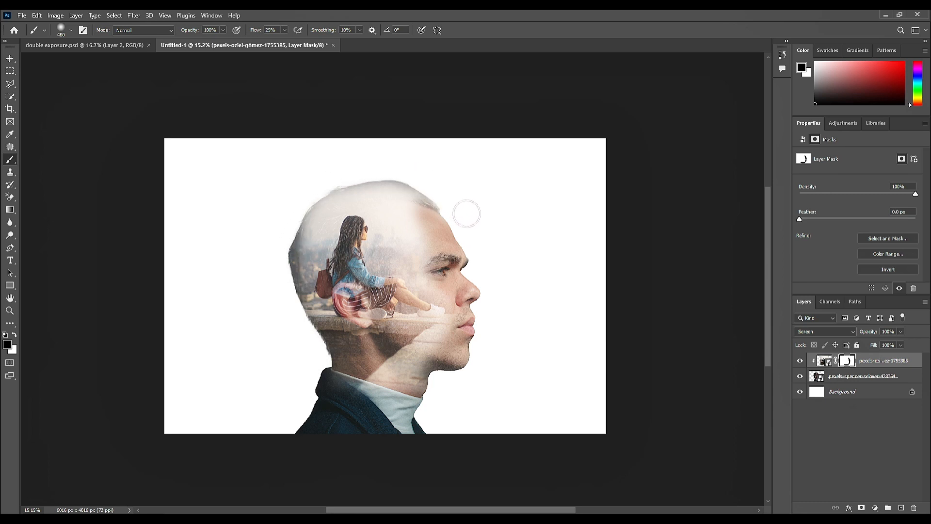
Set the masked woman photo's blend mode to Normal
click(831, 331)
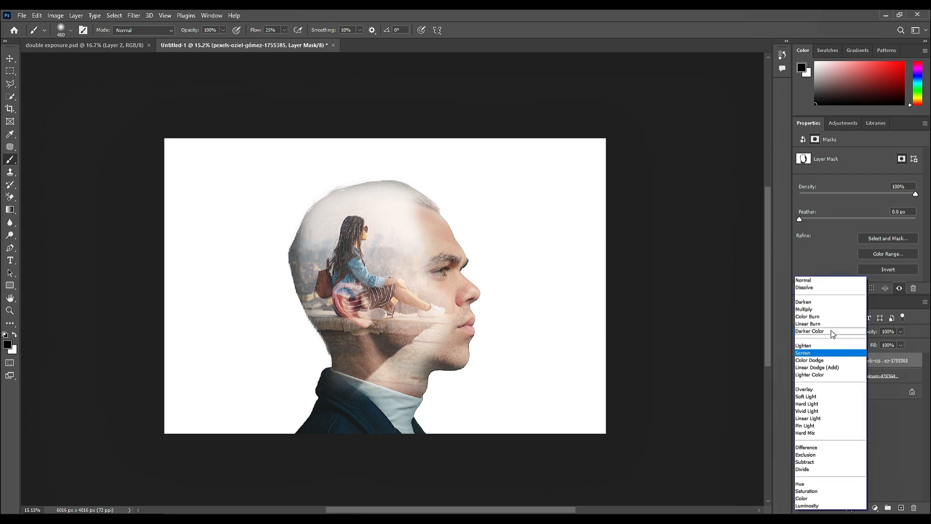
click(814, 279)
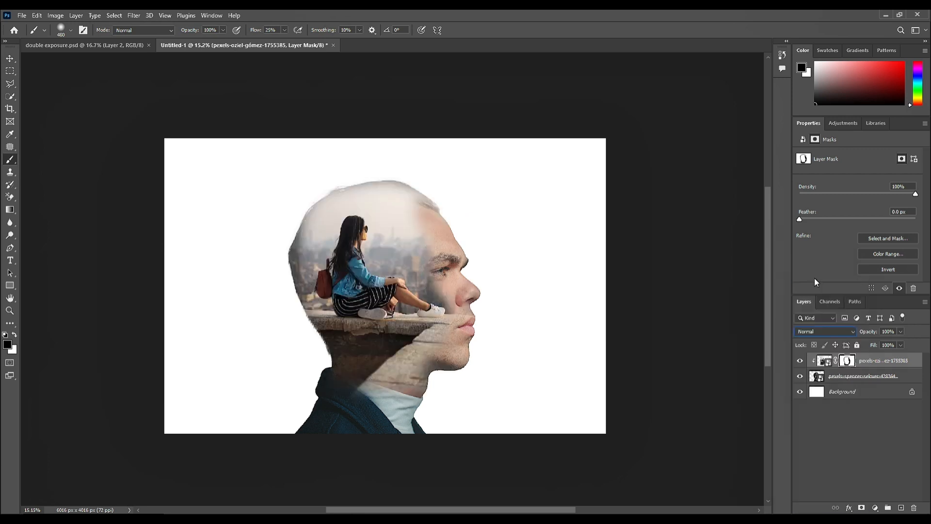
Add a Solid Color fill layer directly above the Background, using beige #aa9b91 sampled from the hazy city area inside the head
click(843, 392)
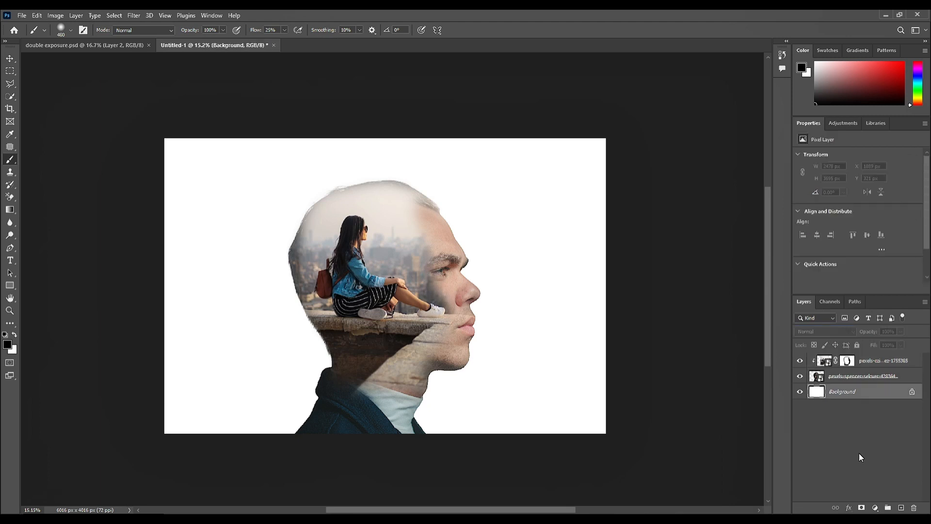
click(875, 507)
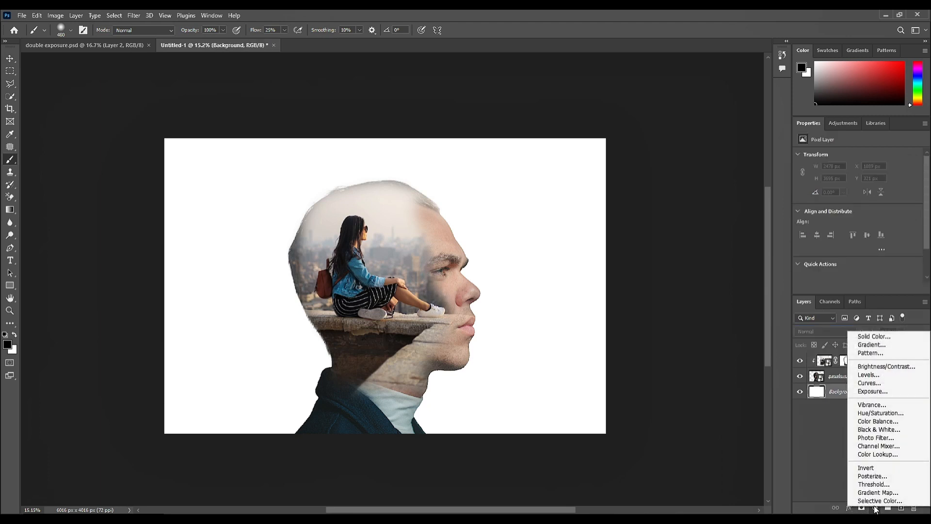
click(873, 336)
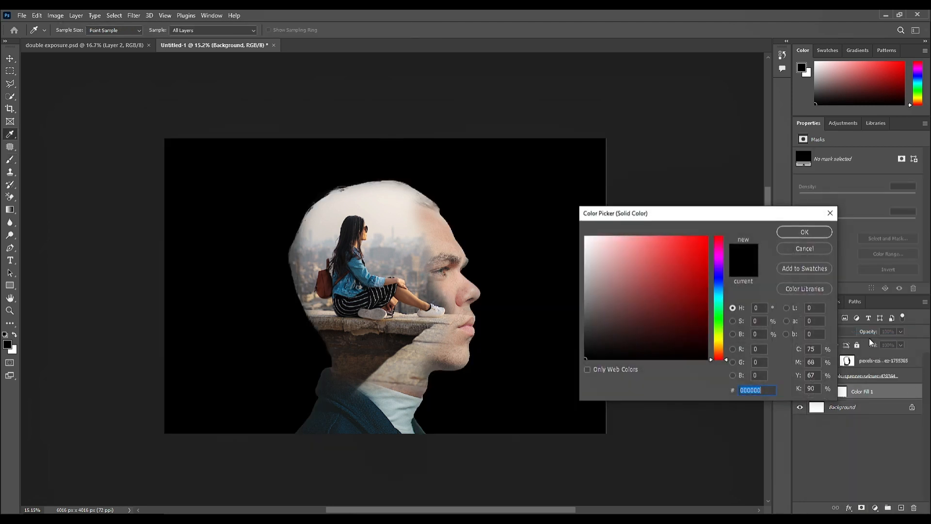
click(407, 252)
click(412, 263)
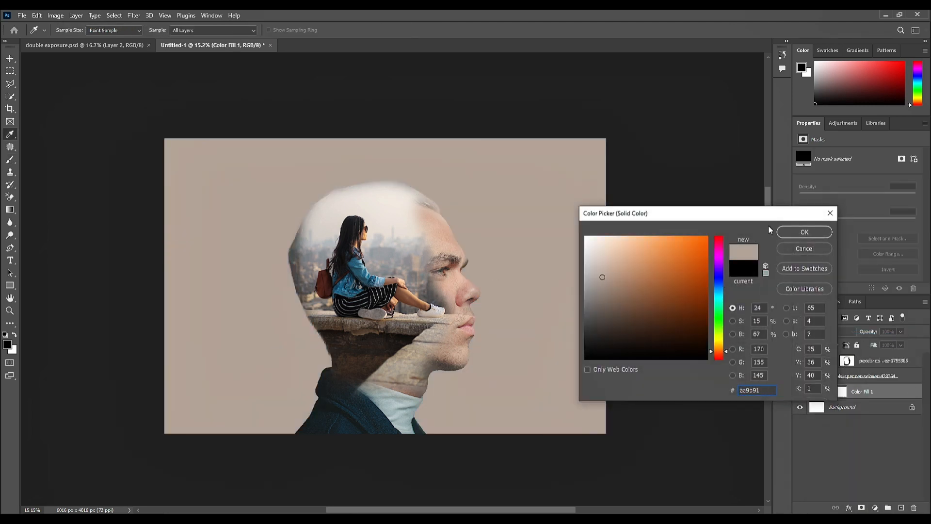
click(801, 232)
Stamp all visible layers into a new merged layer on top and convert it to a smart object
key(b)
click(846, 359)
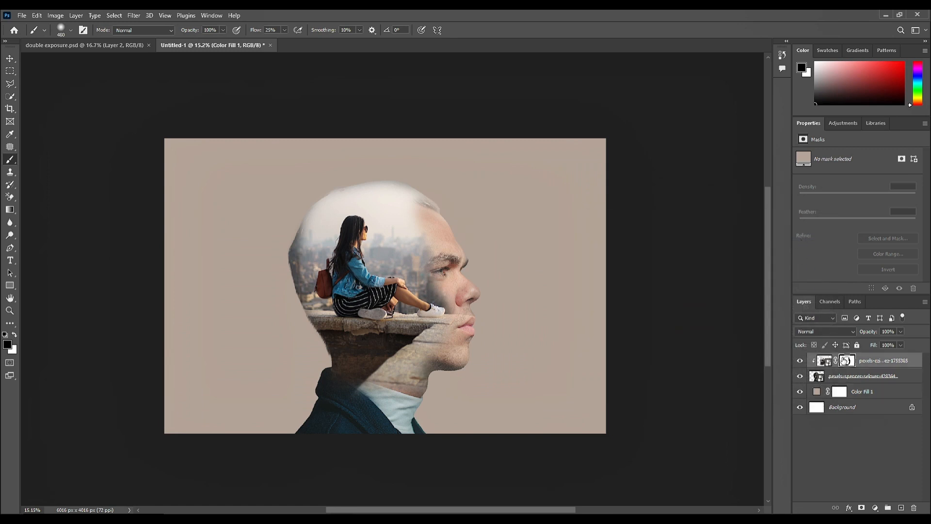
click(828, 361)
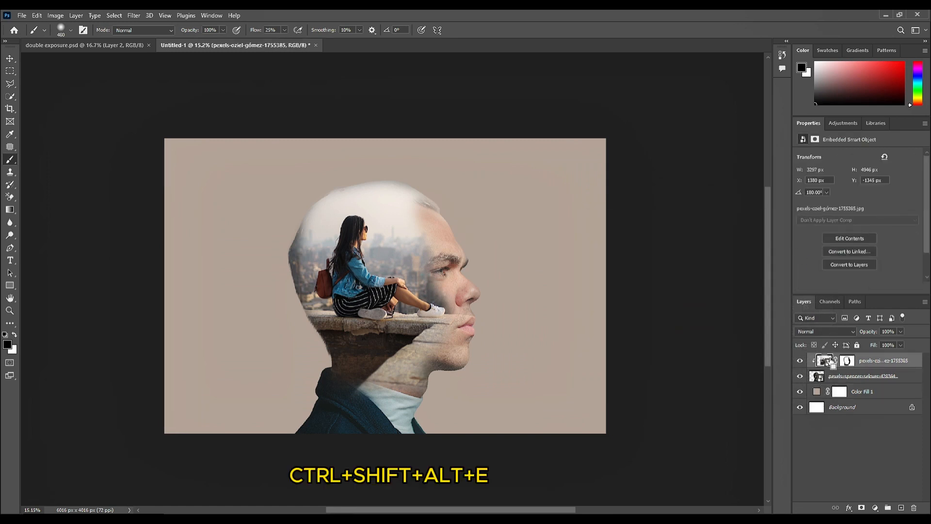
key(ctrl+shift+alt+e)
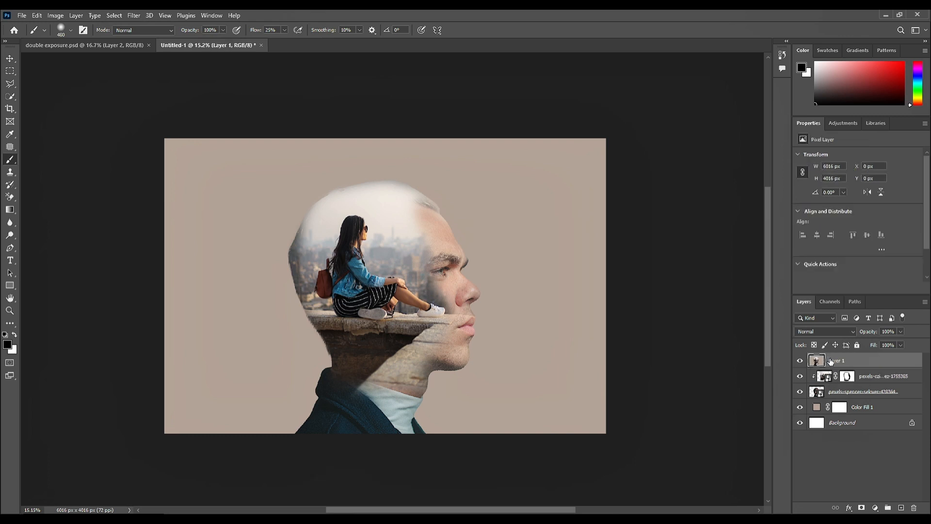
right_click(830, 361)
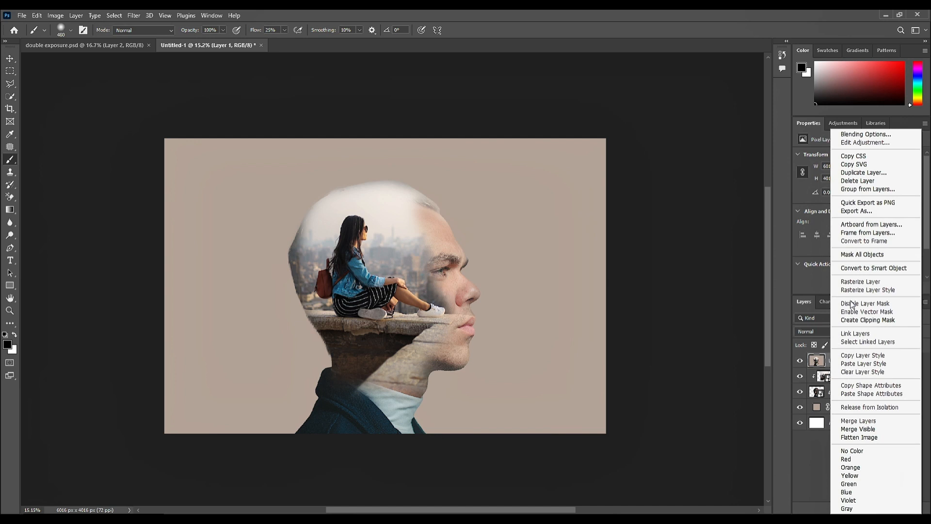
click(849, 268)
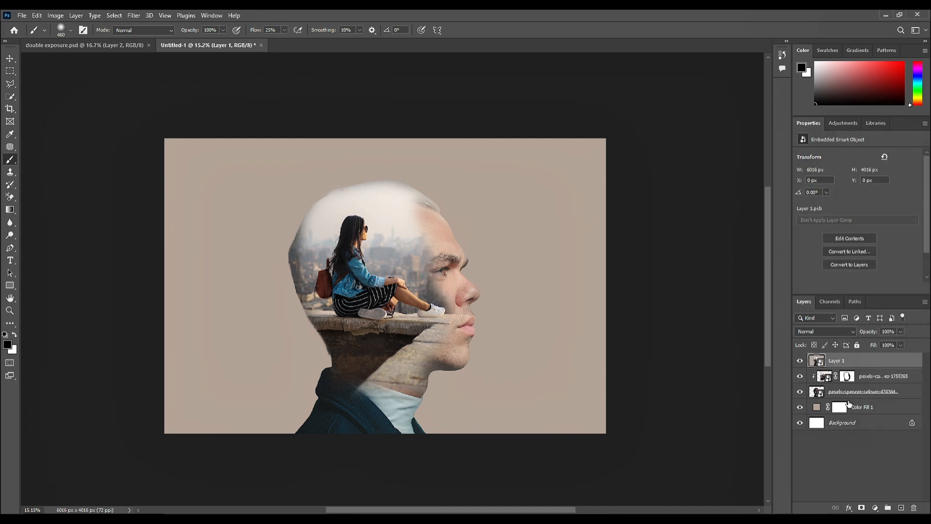
In the Camera Raw Filter, set Temperature +3, Contrast +10, Highlights -17, Whites -12, Blacks -25, Clarity +24, Dehaze +21, Vibrance +9 and Saturation +6
click(134, 16)
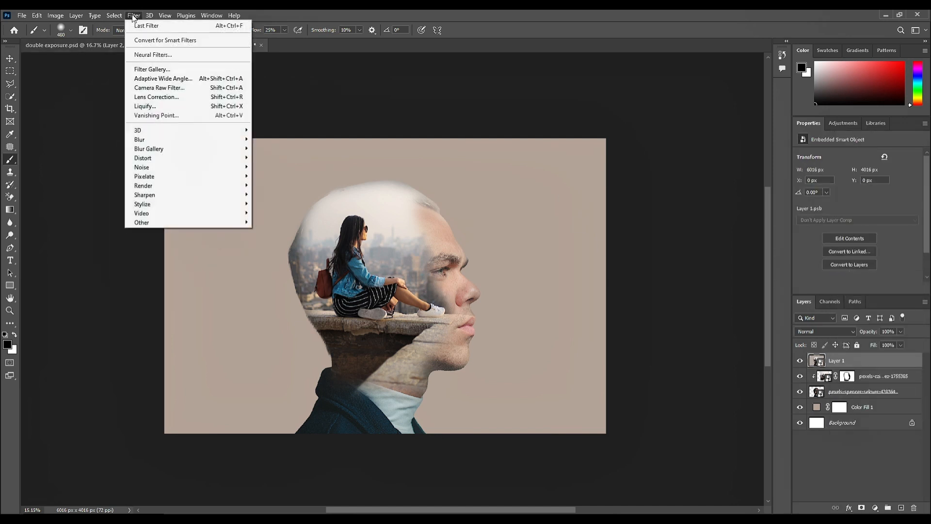
click(145, 88)
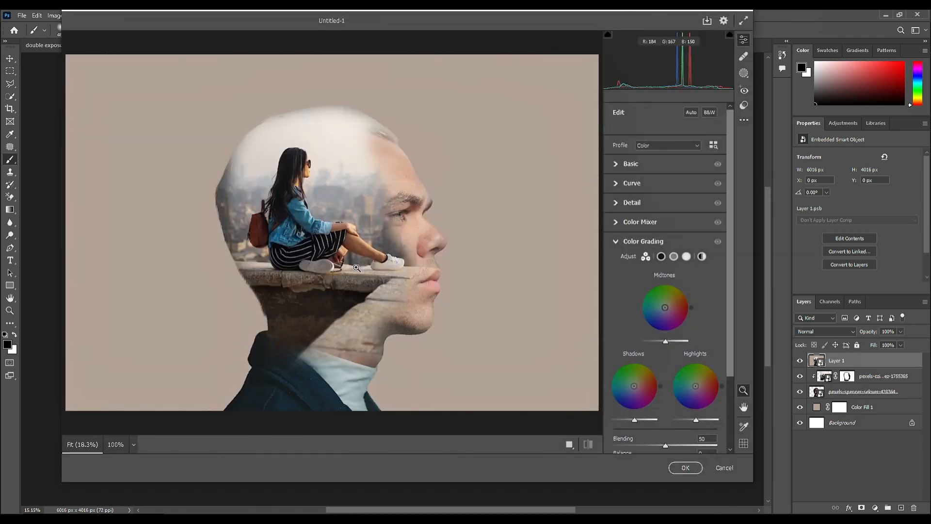
click(616, 165)
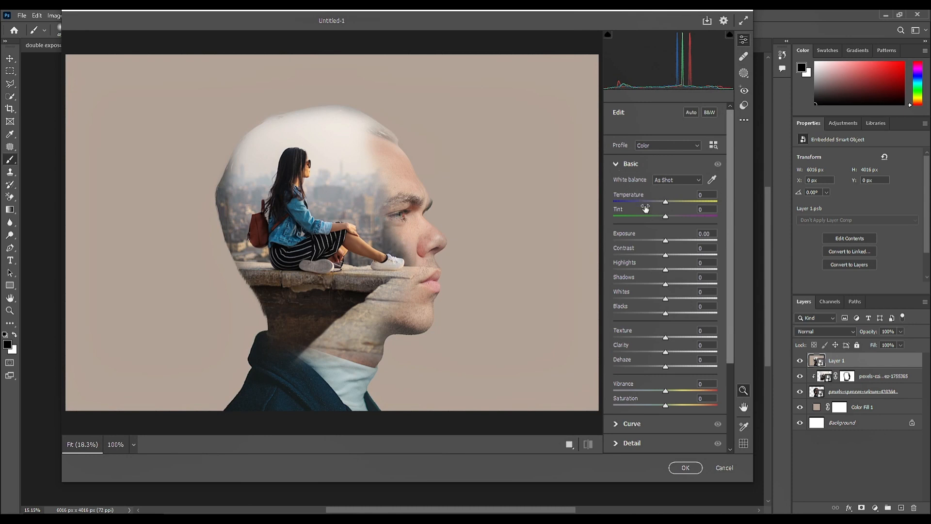
drag(665, 204, 668, 204)
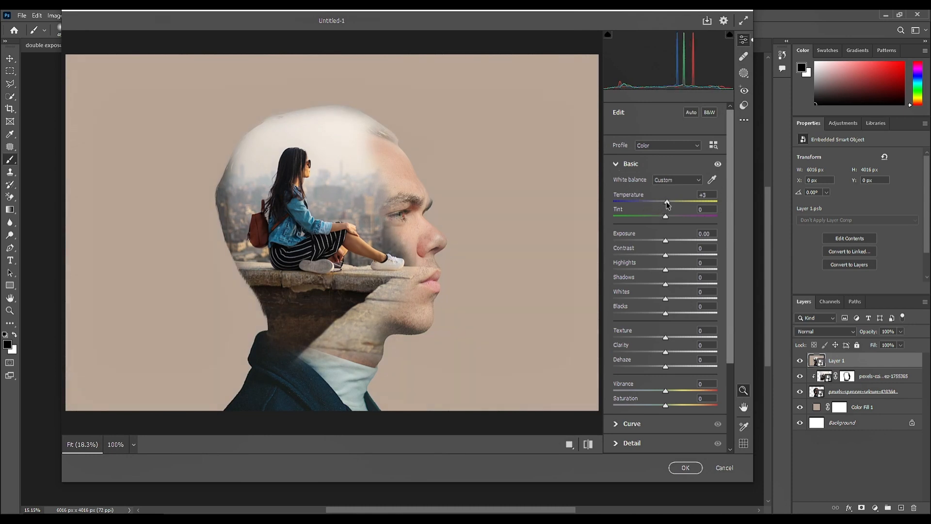
drag(666, 256, 652, 315)
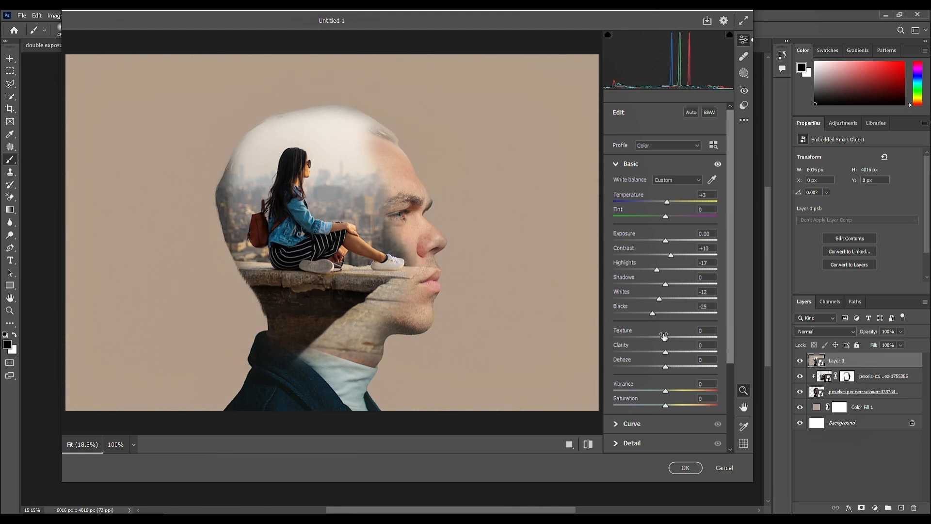
drag(666, 353, 679, 352)
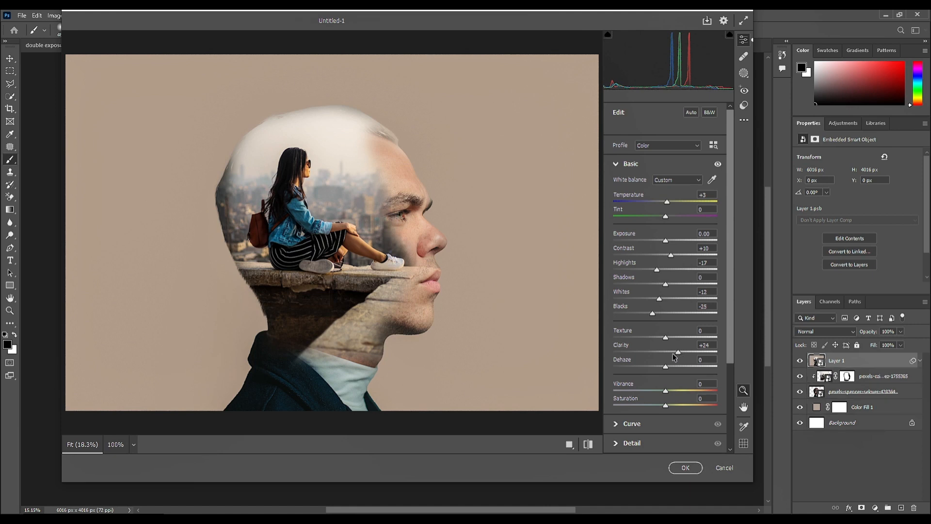
drag(666, 367, 669, 405)
Tint the shadows blue with Color Grading and apply the Camera Raw adjustments to the merged layer
scroll(663, 375, down, 3)
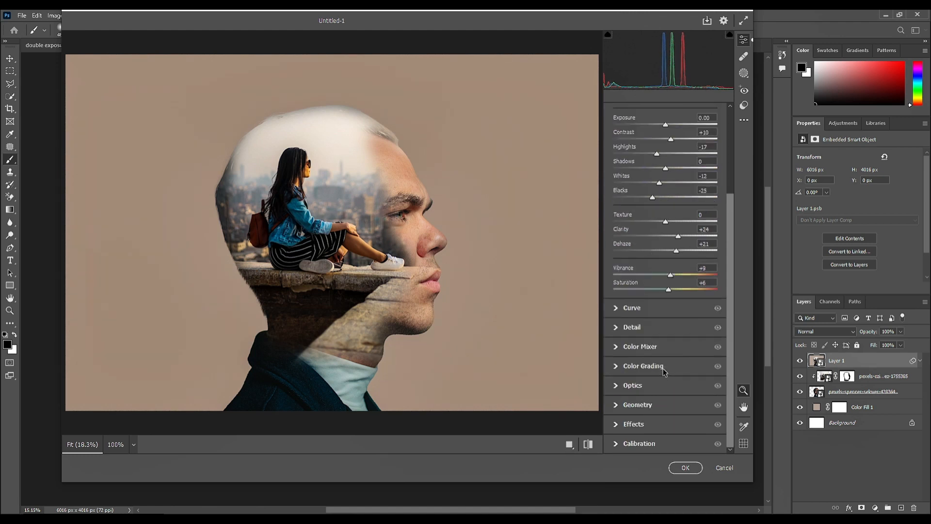
click(616, 369)
drag(623, 327, 622, 323)
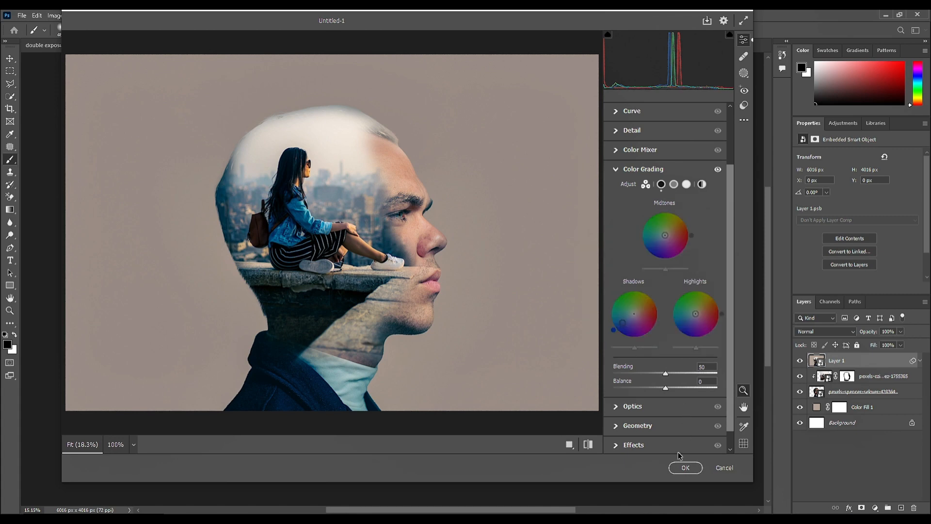
click(683, 467)
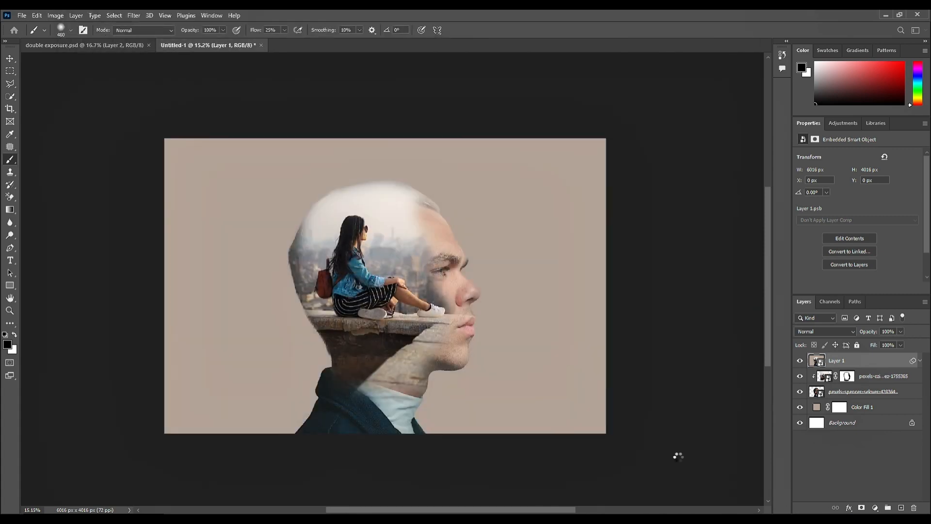